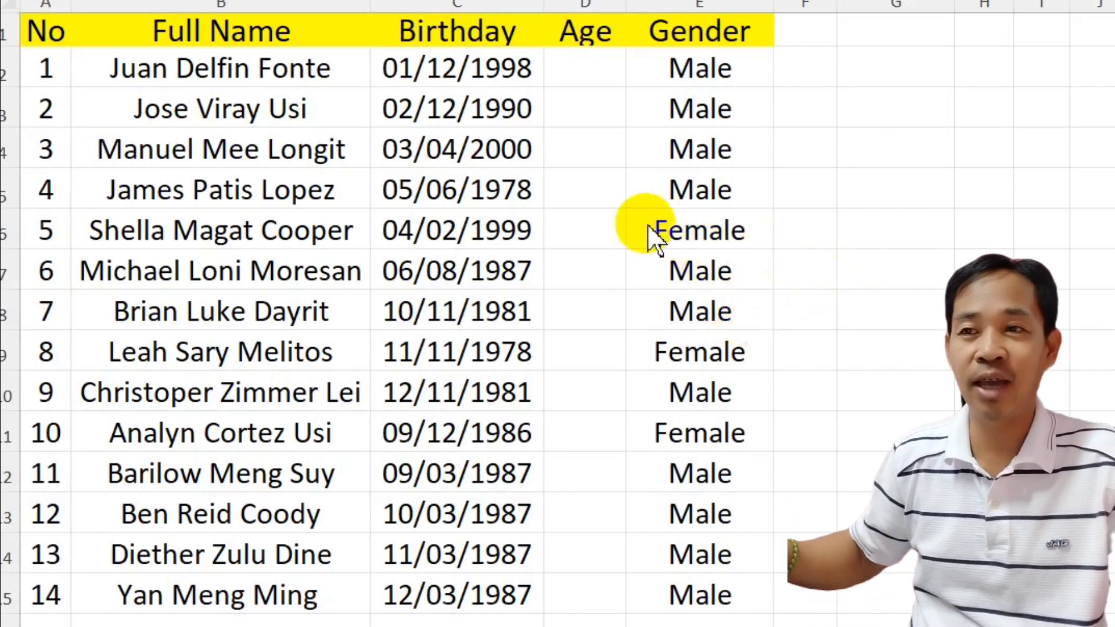
{"action": "left_click", "coordinate": [242, 28]}
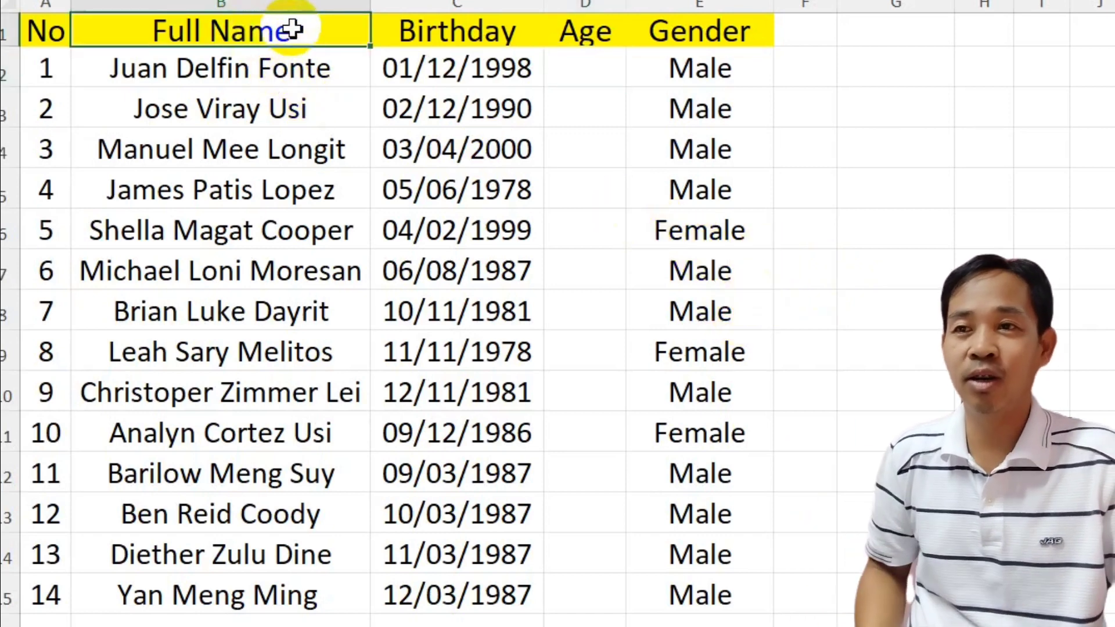
{"action": "left_click", "coordinate": [443, 32]}
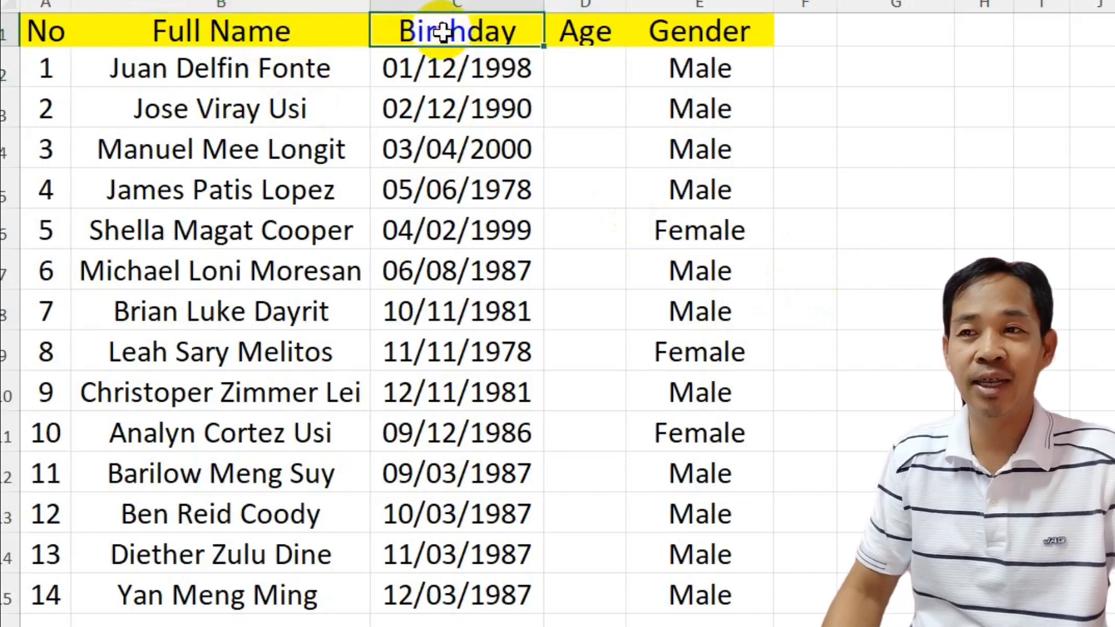
{"action": "left_click", "coordinate": [720, 30]}
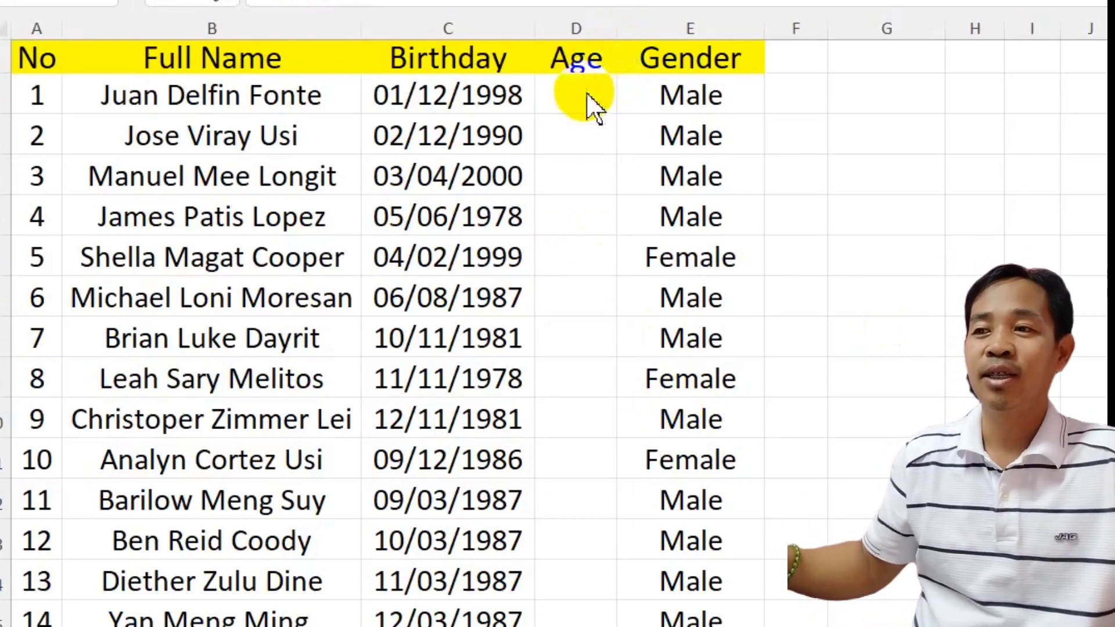
Step: Widen the Age column to about the same width as the Birthday column
{"action": "left_click", "coordinate": [560, 102]}
{"action": "left_click_drag", "start_coordinate": [613, 35], "coordinate": [655, 35]}
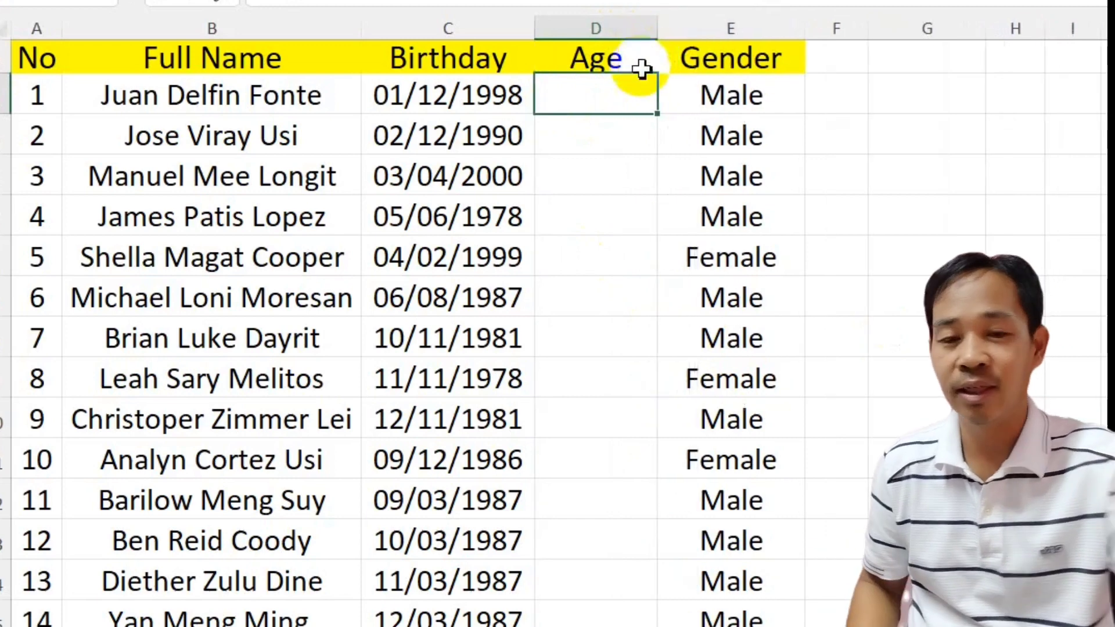
{"action": "left_click_drag", "start_coordinate": [657, 33], "coordinate": [706, 32]}
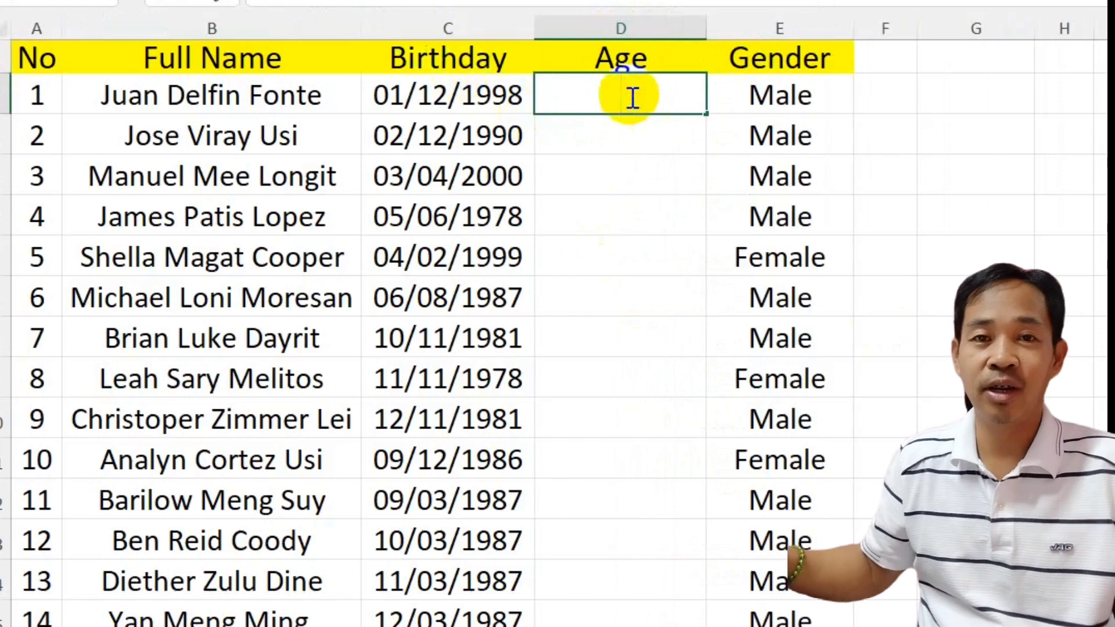
Step: Enter the formula =DATEDIF(C2,TODAY(),"y") in D2 to calculate the first person's age in years
{"action": "type", "text": "="}
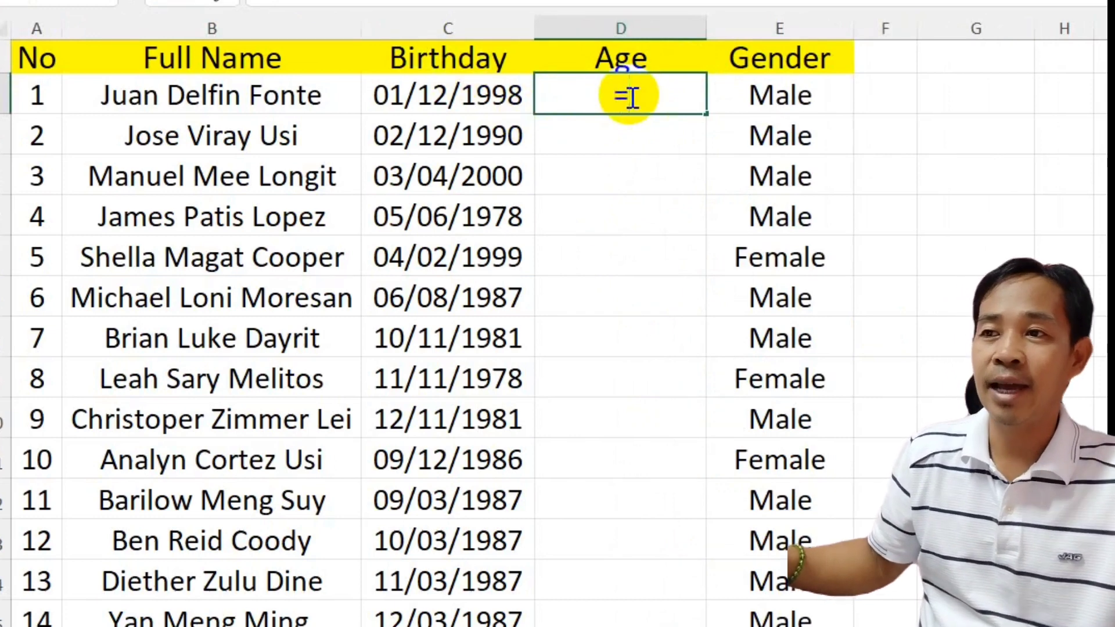
{"action": "type", "text": "dated"}
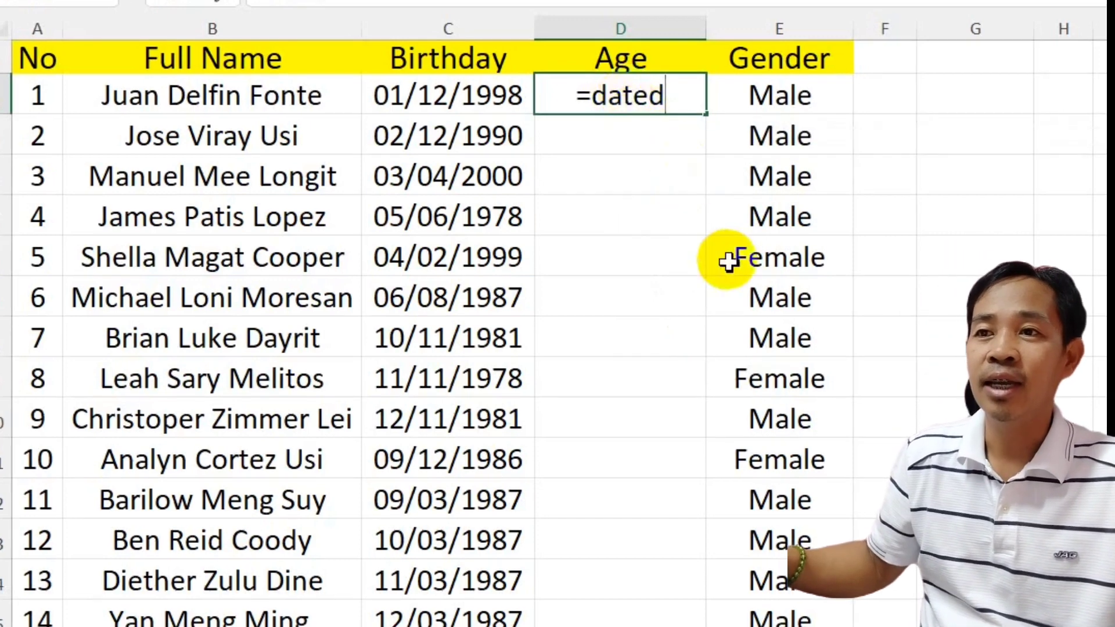
{"action": "type", "text": "if"}
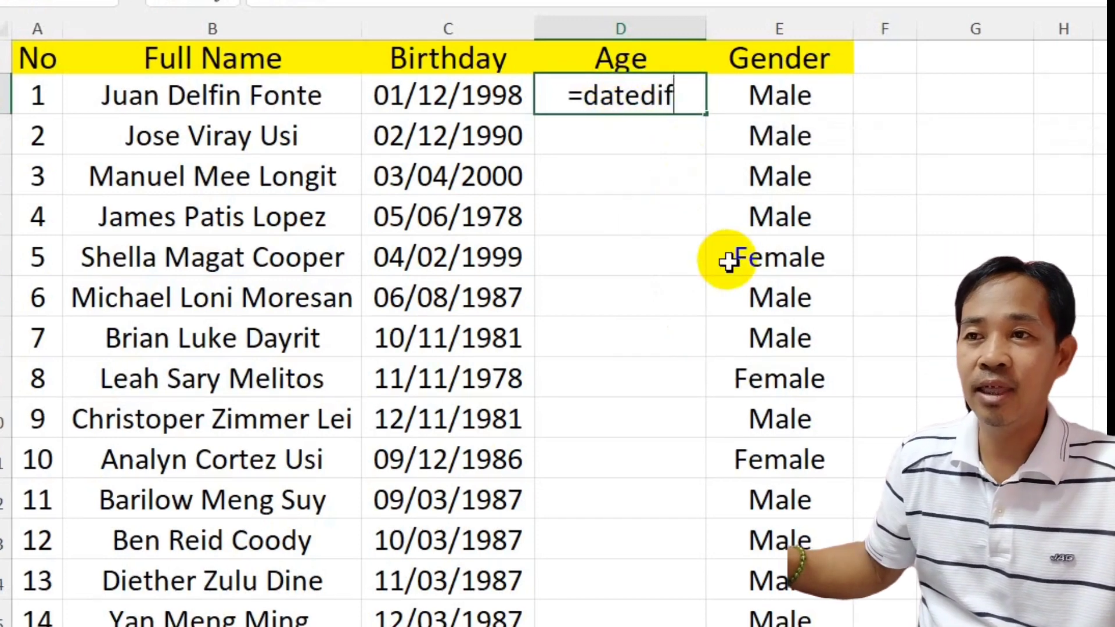
{"action": "type", "text": "("}
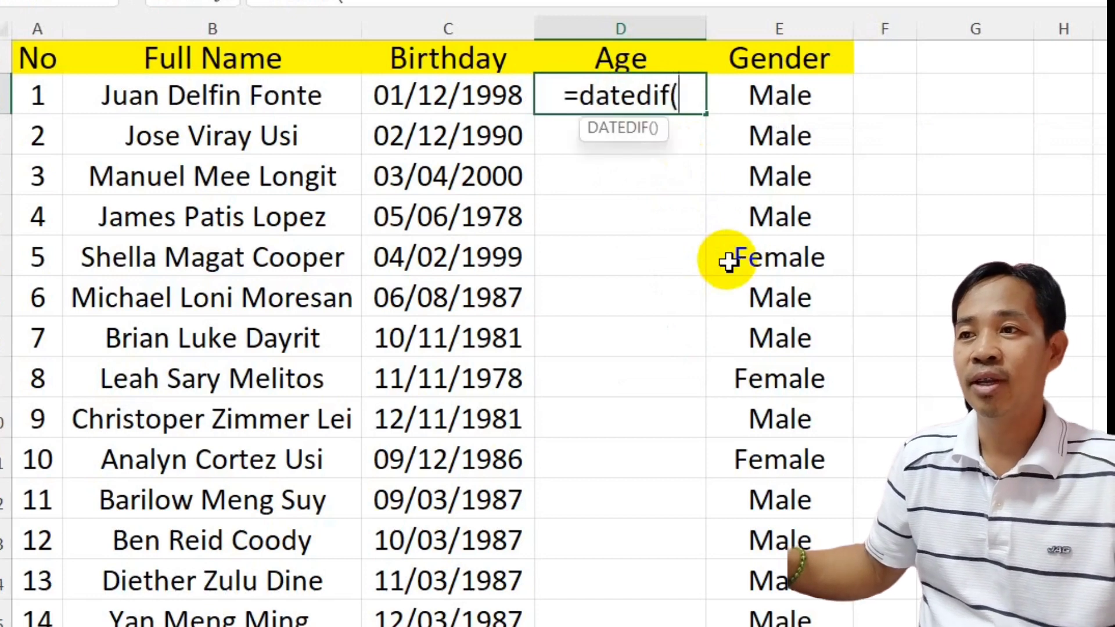
{"action": "type", "text": "c2"}
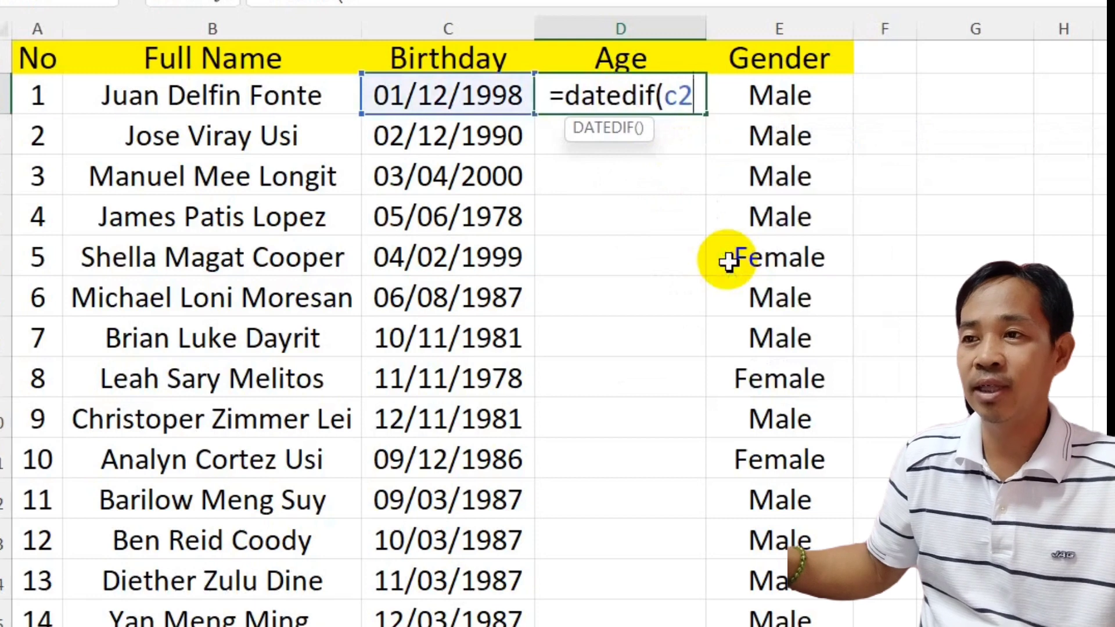
{"action": "type", "text": ","}
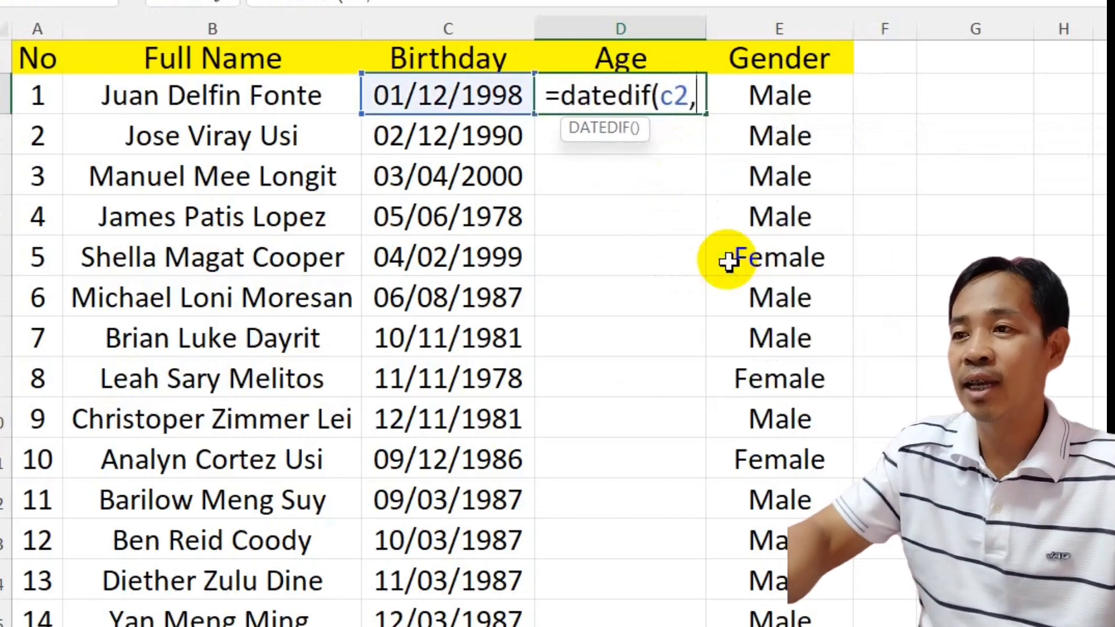
{"action": "type", "text": "today"}
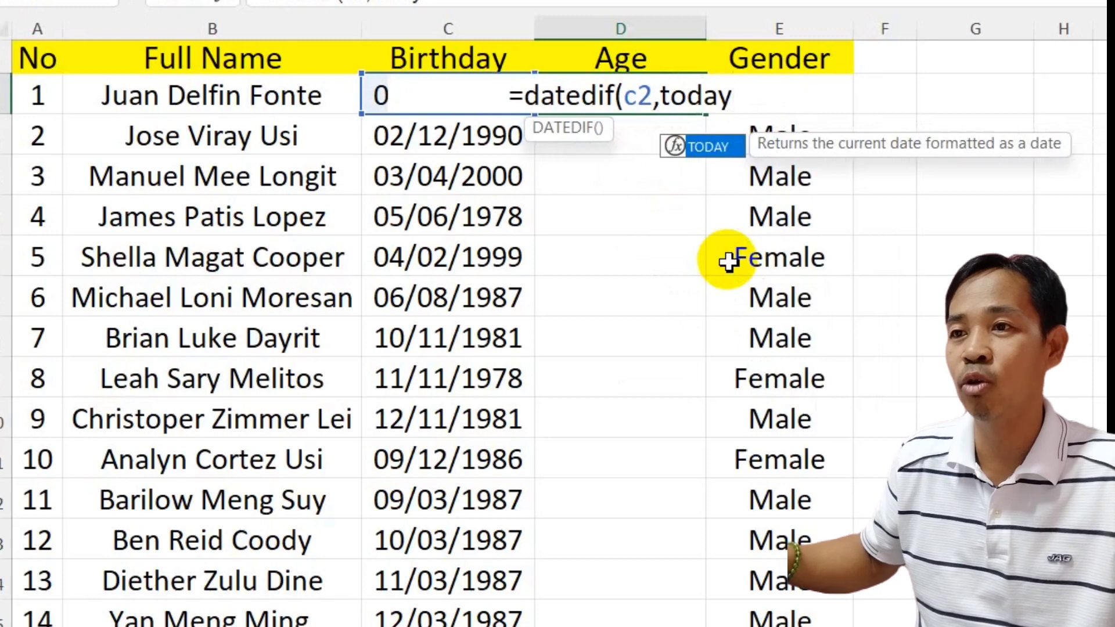
{"action": "type", "text": "("}
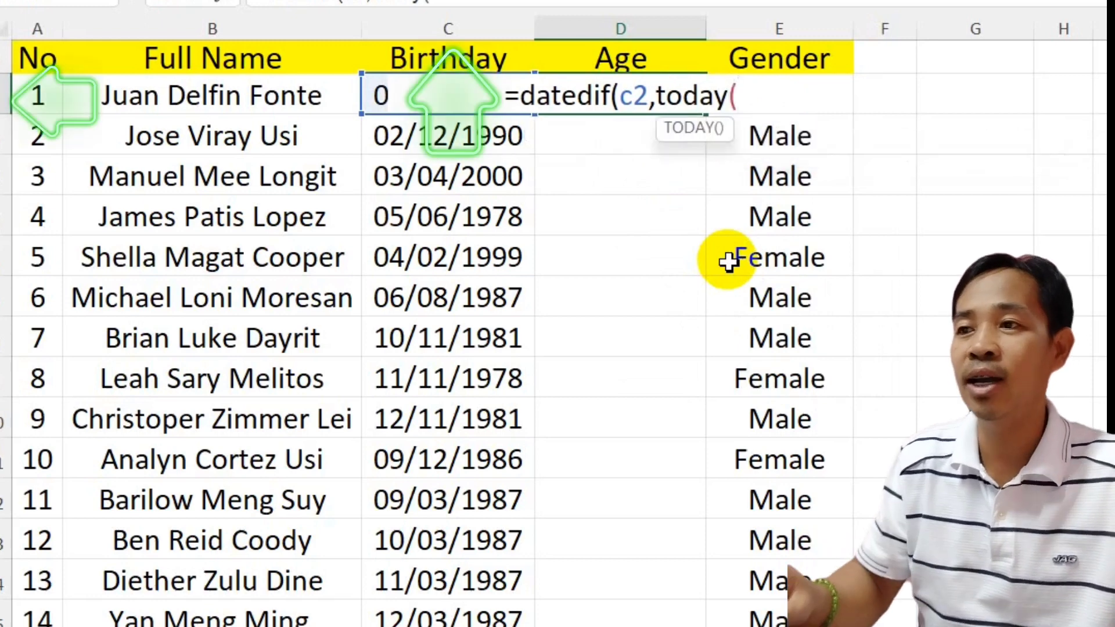
{"action": "type", "text": ")"}
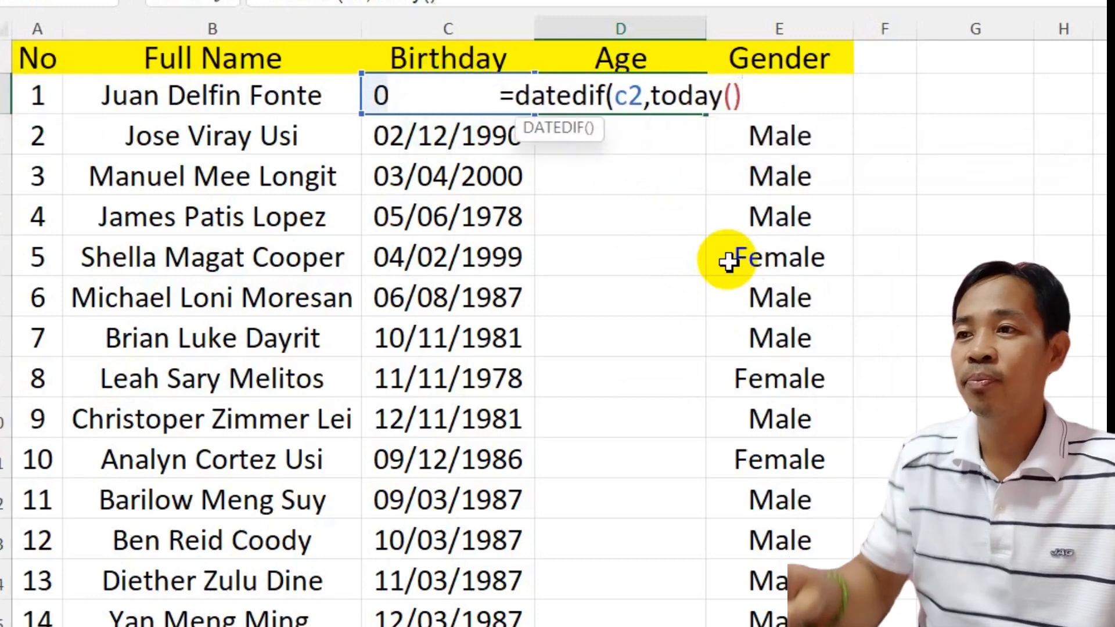
{"action": "type", "text": ","}
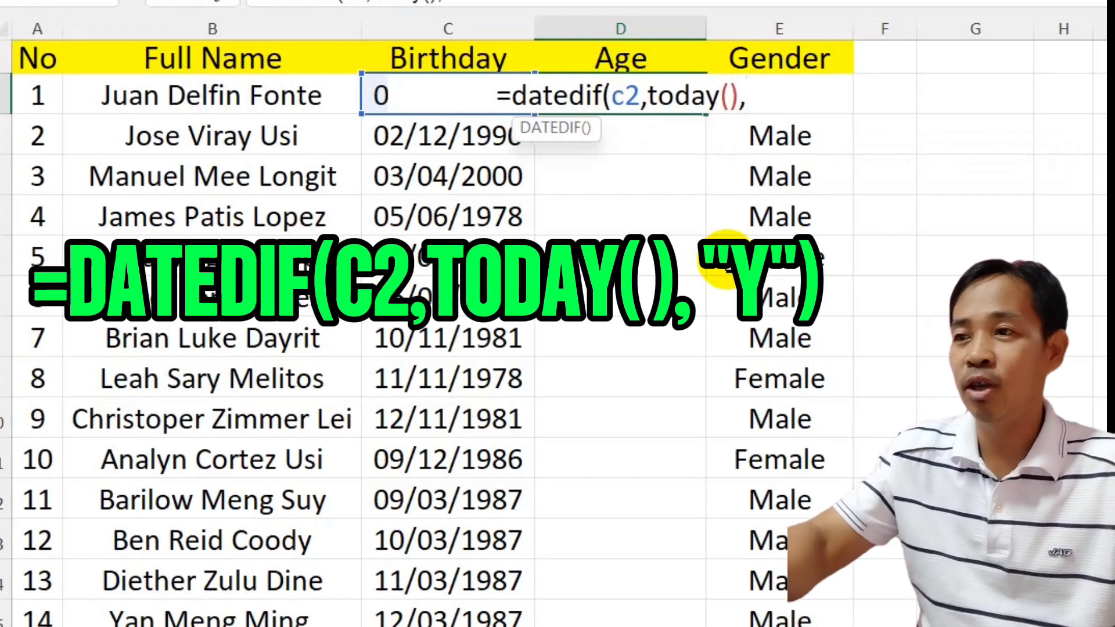
{"action": "type", "text": "\""}
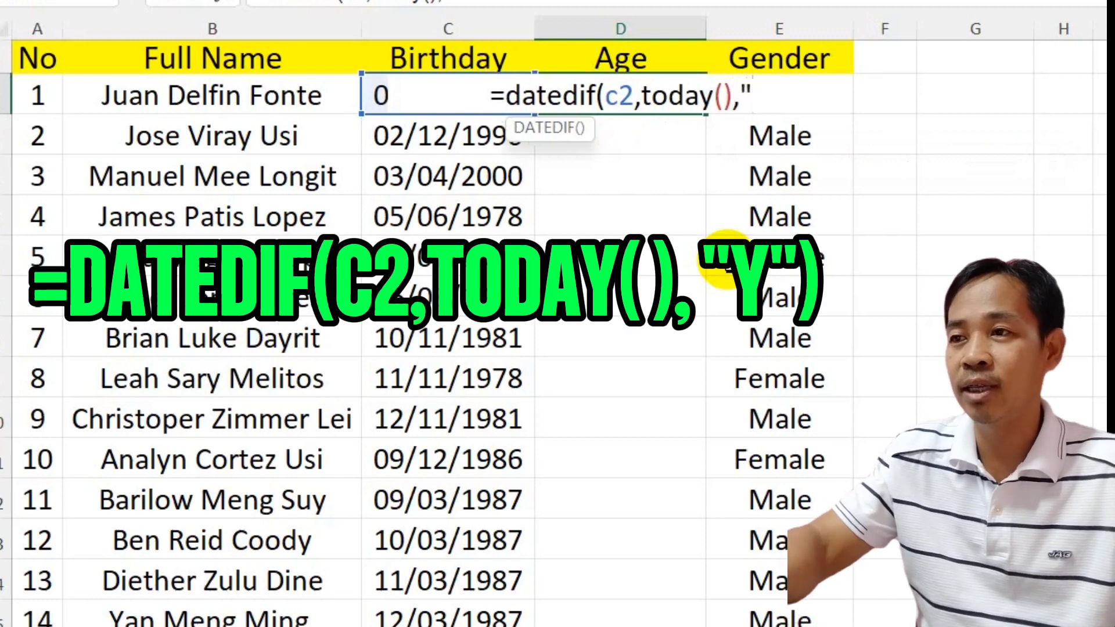
{"action": "type", "text": "y\""}
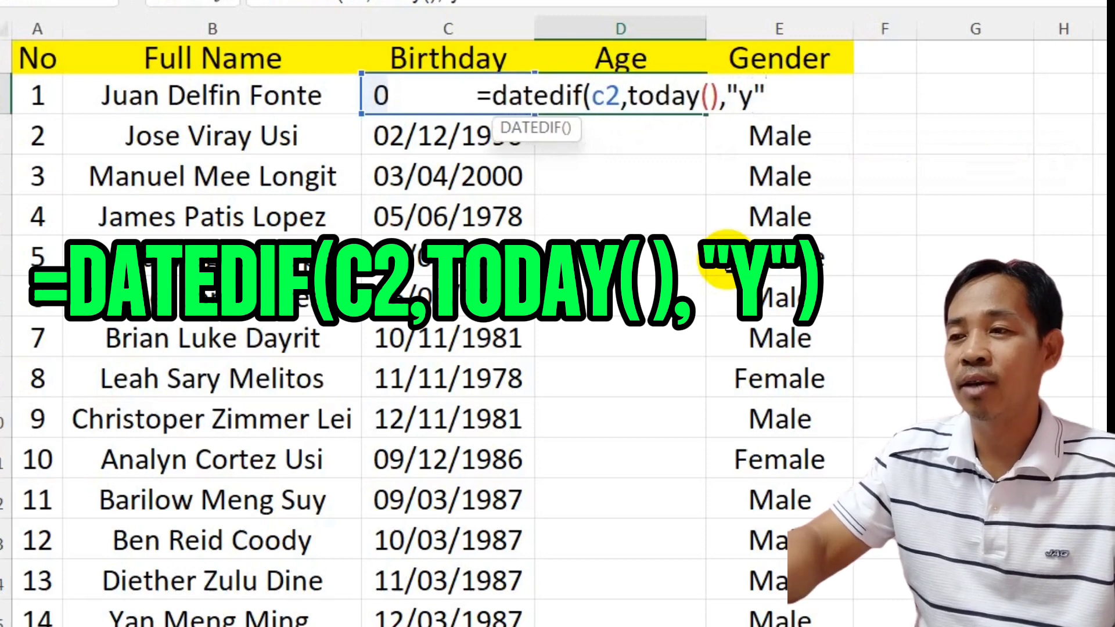
{"action": "type", "text": ")"}
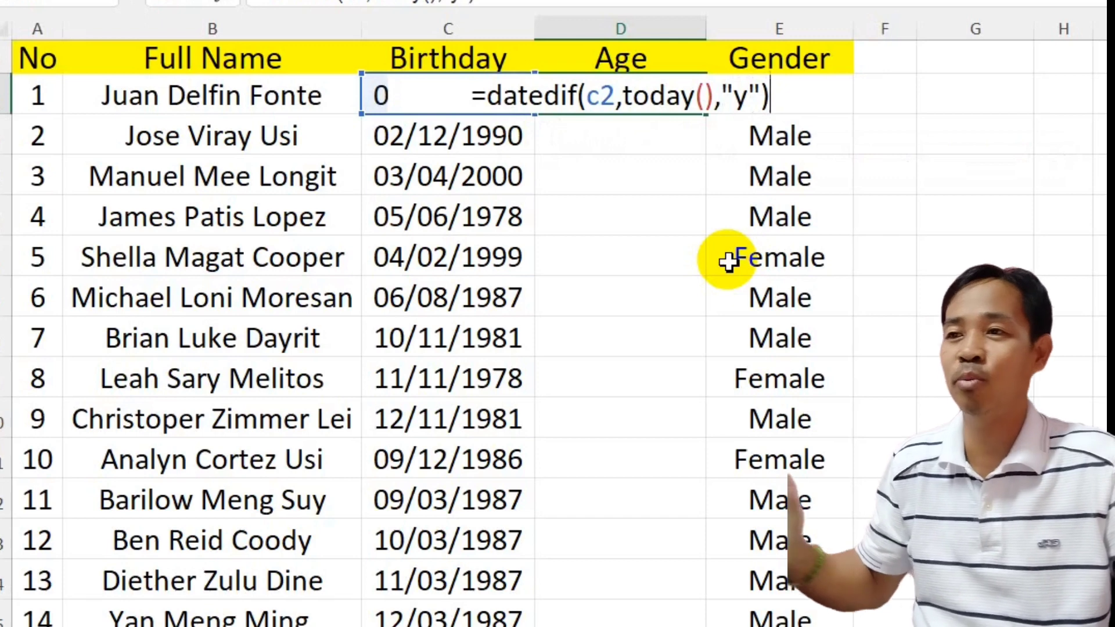
{"action": "key", "text": "Return"}
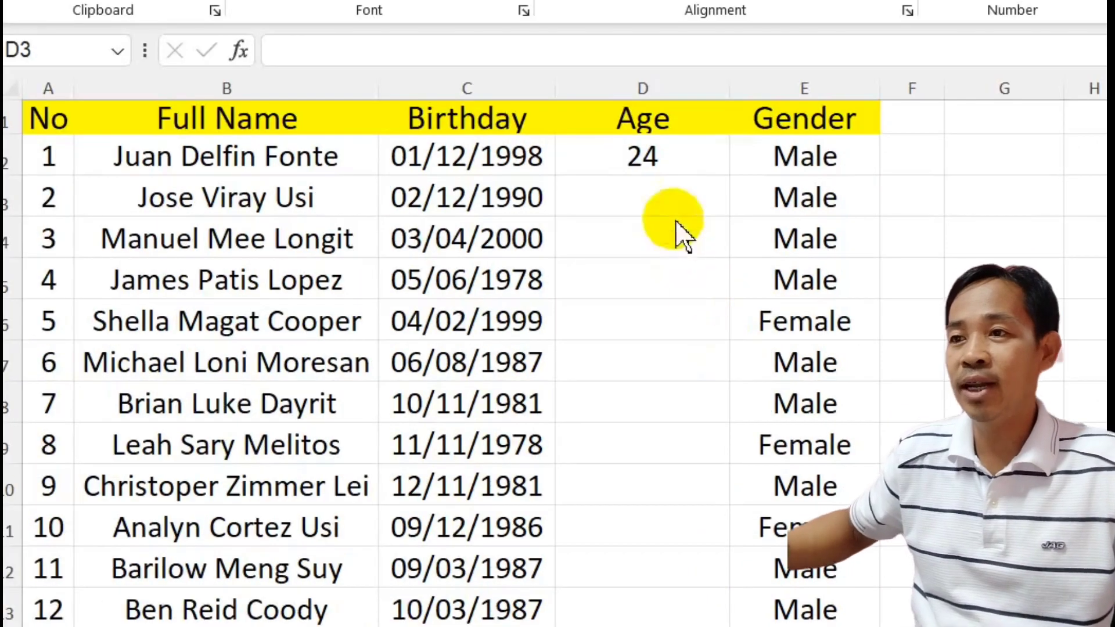
Step: Fill the age formula from D2 down the Age column to the last listed person
{"action": "key", "text": "F2"}
{"action": "left_click", "coordinate": [654, 163]}
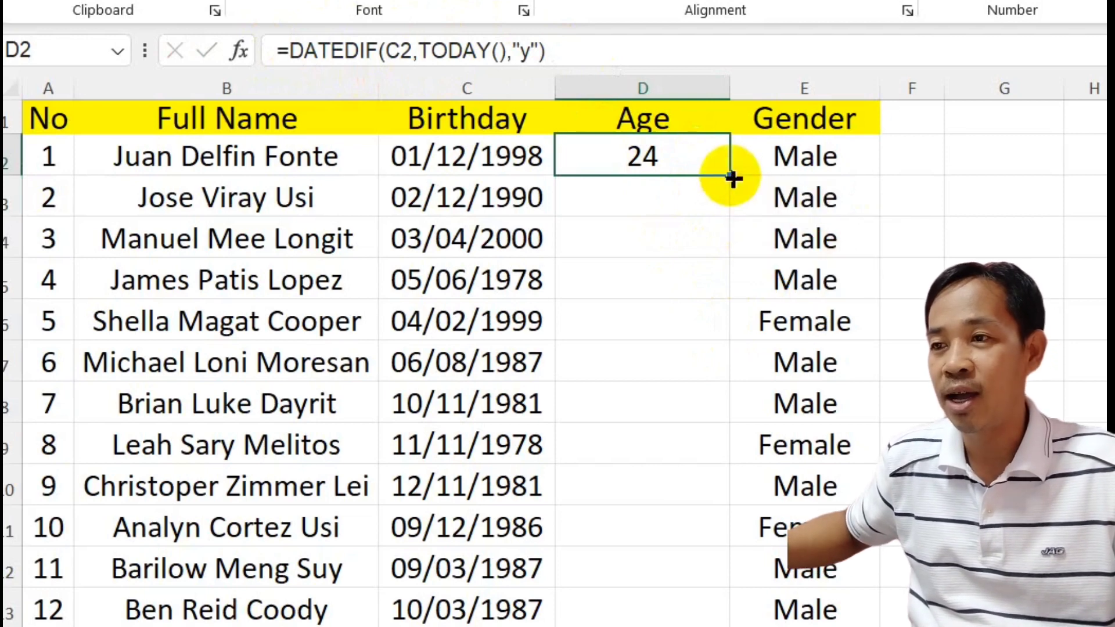
{"action": "left_click_drag", "start_coordinate": [730, 175], "coordinate": [743, 626]}
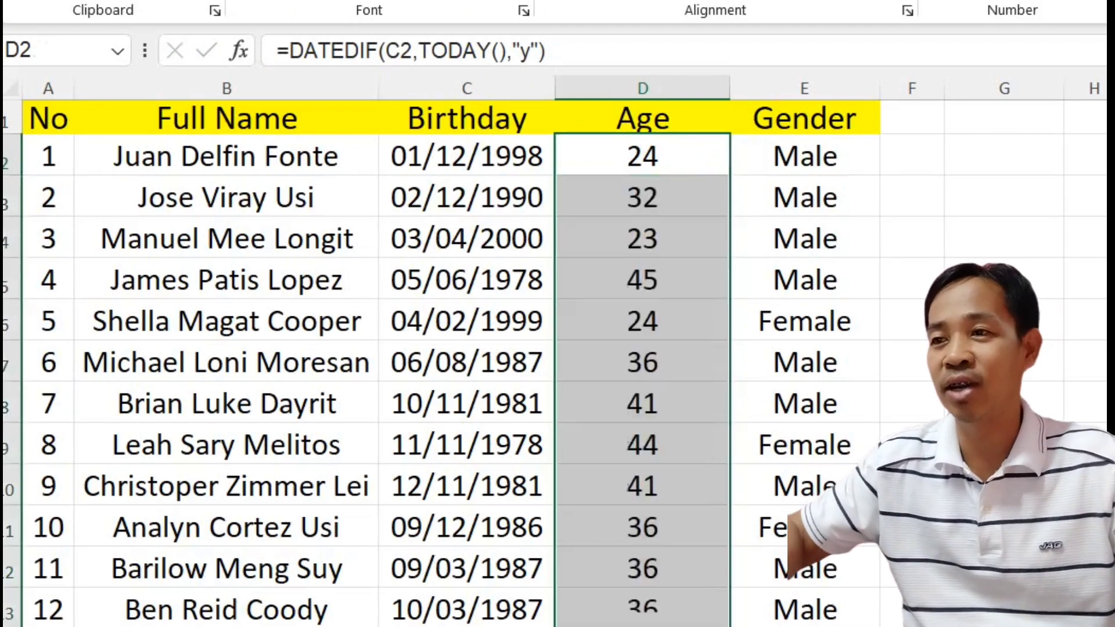
{"action": "left_click", "coordinate": [1004, 526]}
{"action": "left_click", "coordinate": [669, 166]}
{"action": "left_click", "coordinate": [1003, 321]}
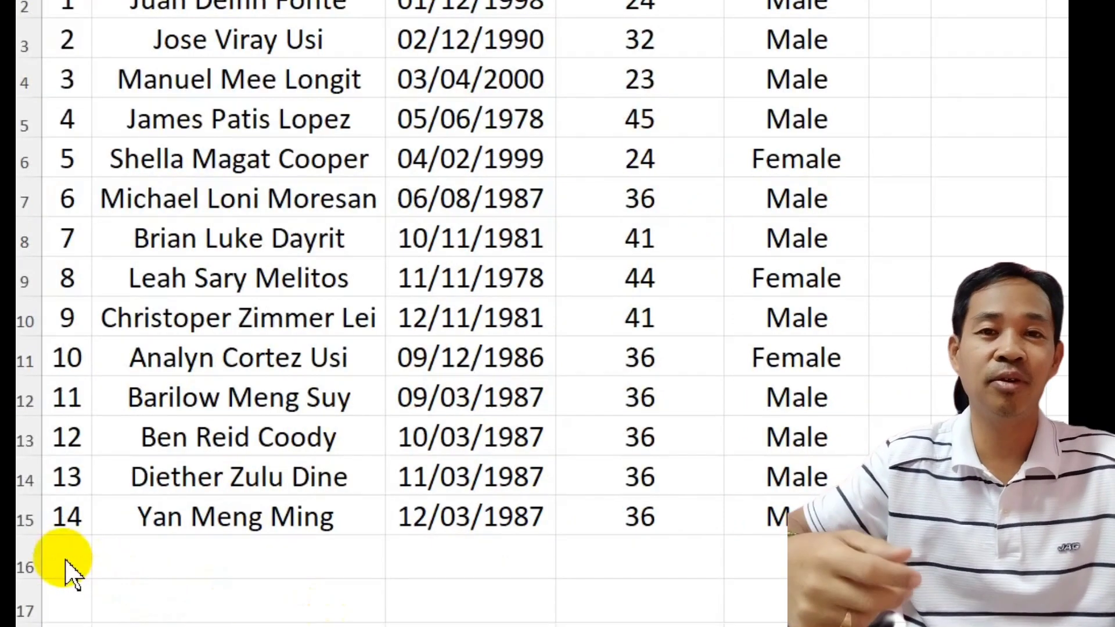
Step: Start a new record in row 16 with number 15 and the person's full name
{"action": "left_click", "coordinate": [66, 560]}
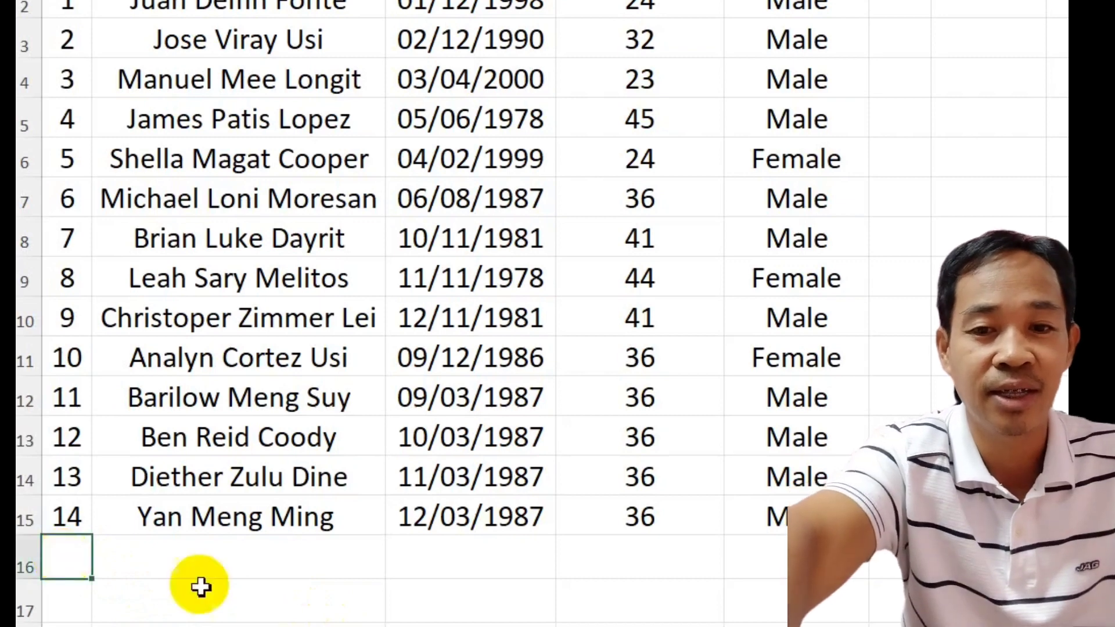
{"action": "type", "text": "15"}
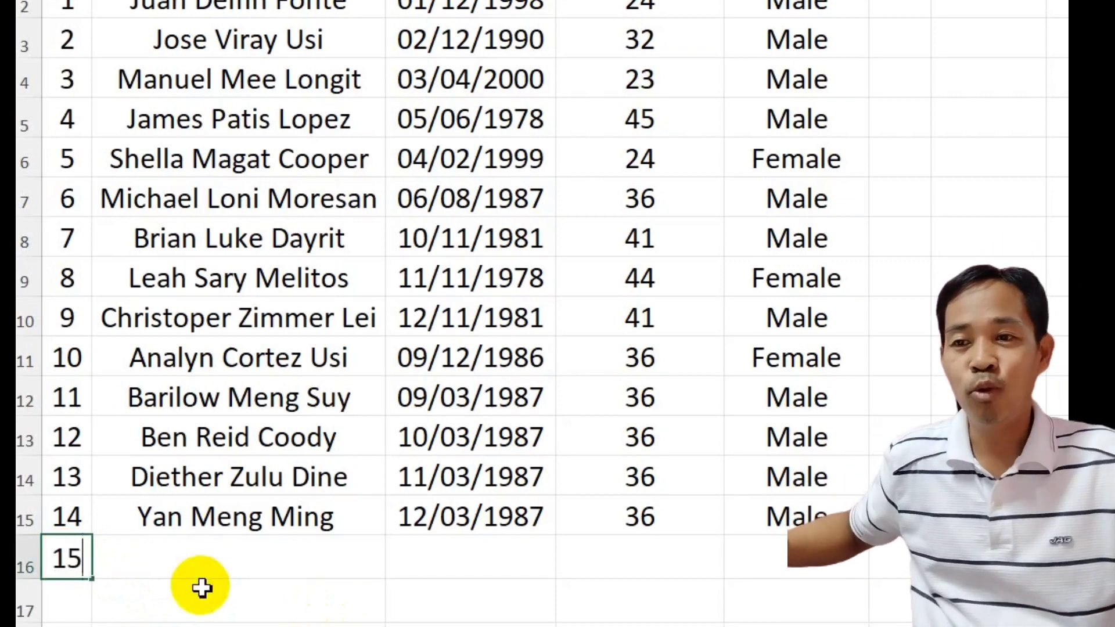
{"action": "key", "text": "Tab"}
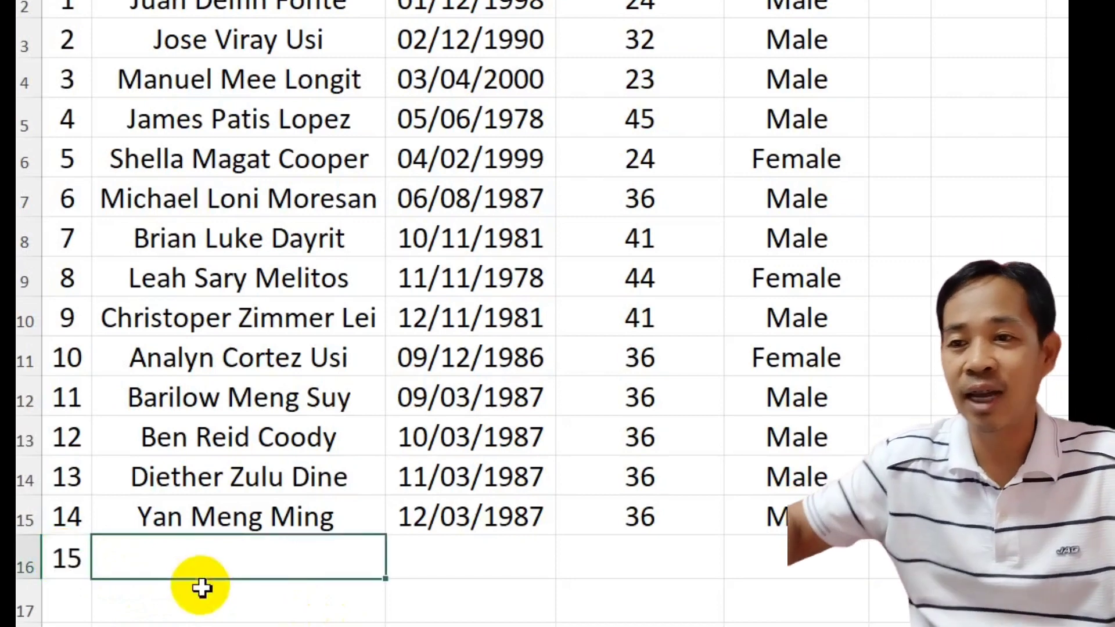
{"action": "type", "text": "Juan D"}
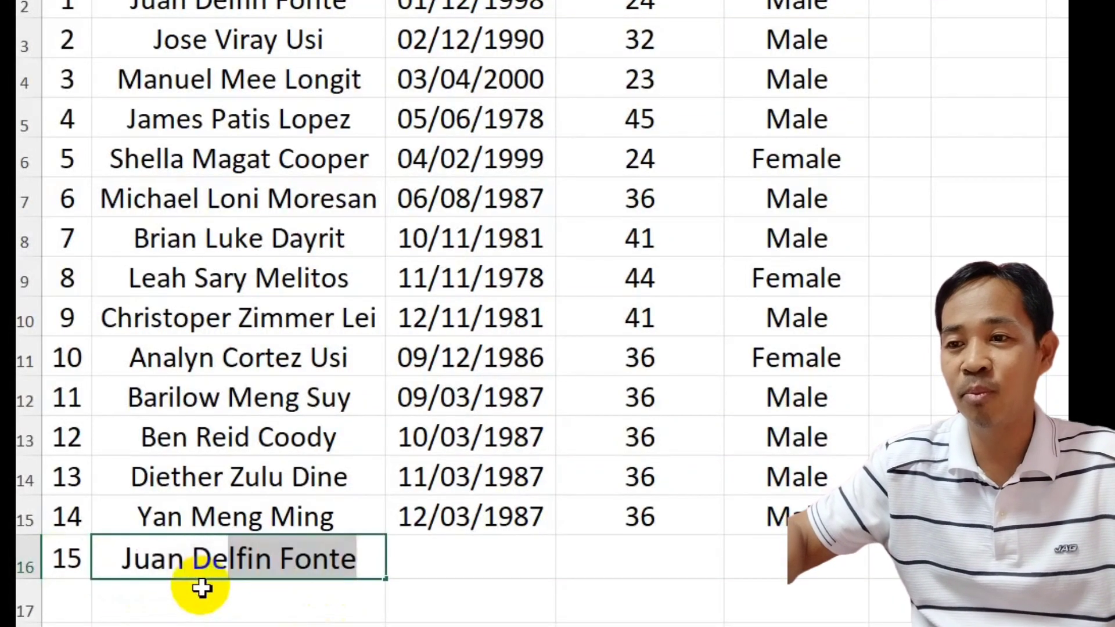
{"action": "type", "text": "ela Cruz"}
{"action": "key", "text": "Escape"}
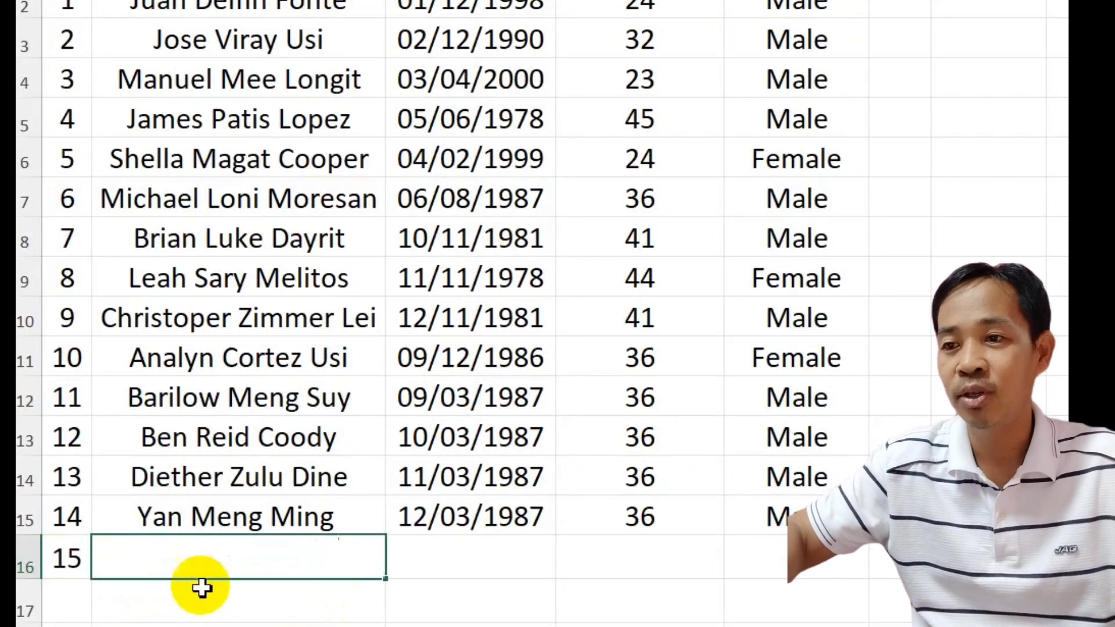
{"action": "key", "text": "Tab"}
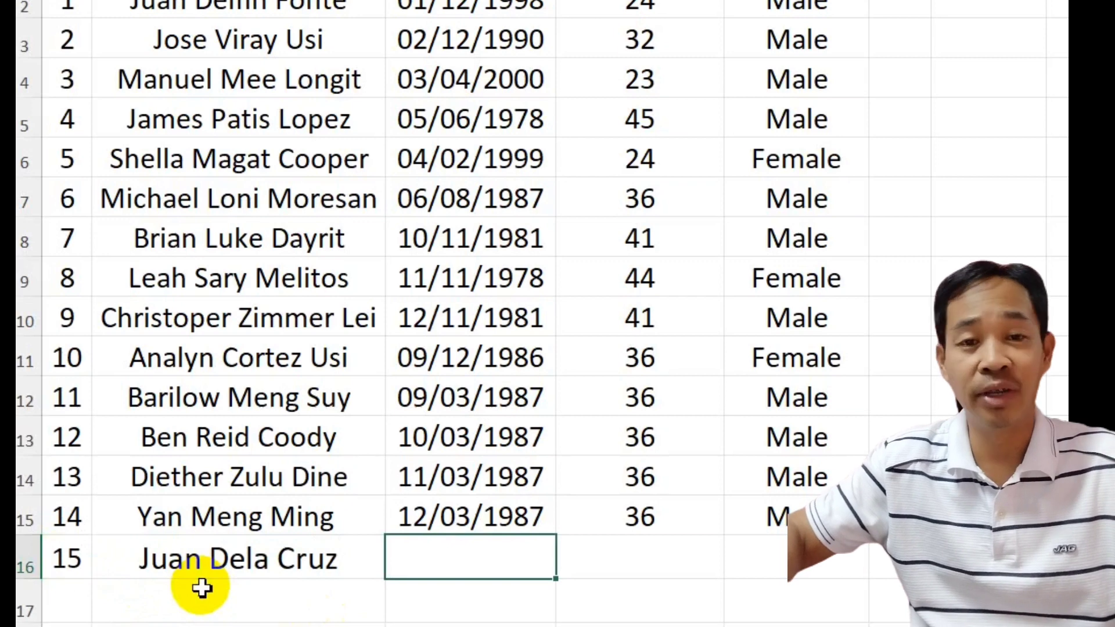
Step: Complete the record in row 16 with the person's date of birth and the gender Male
{"action": "type", "text": "01/"}
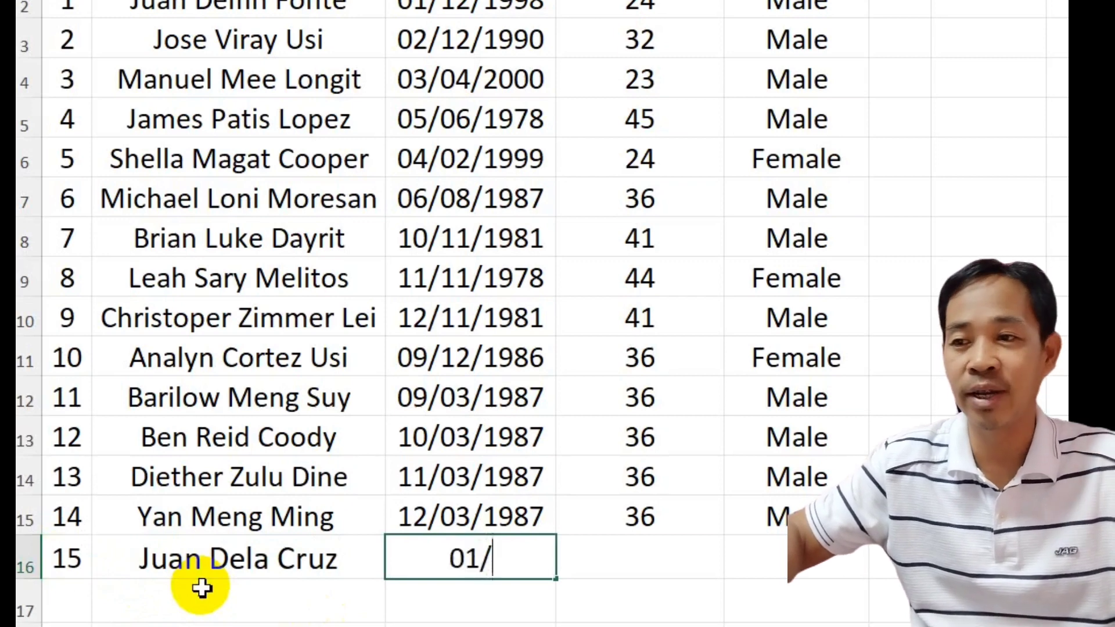
{"action": "type", "text": "01"}
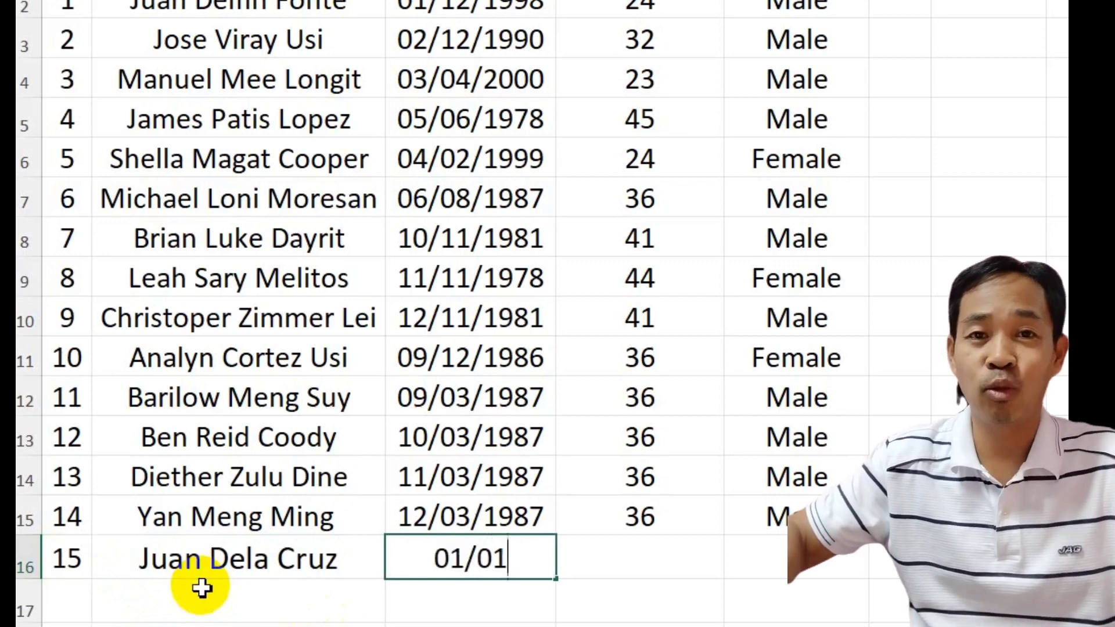
{"action": "type", "text": "/200"}
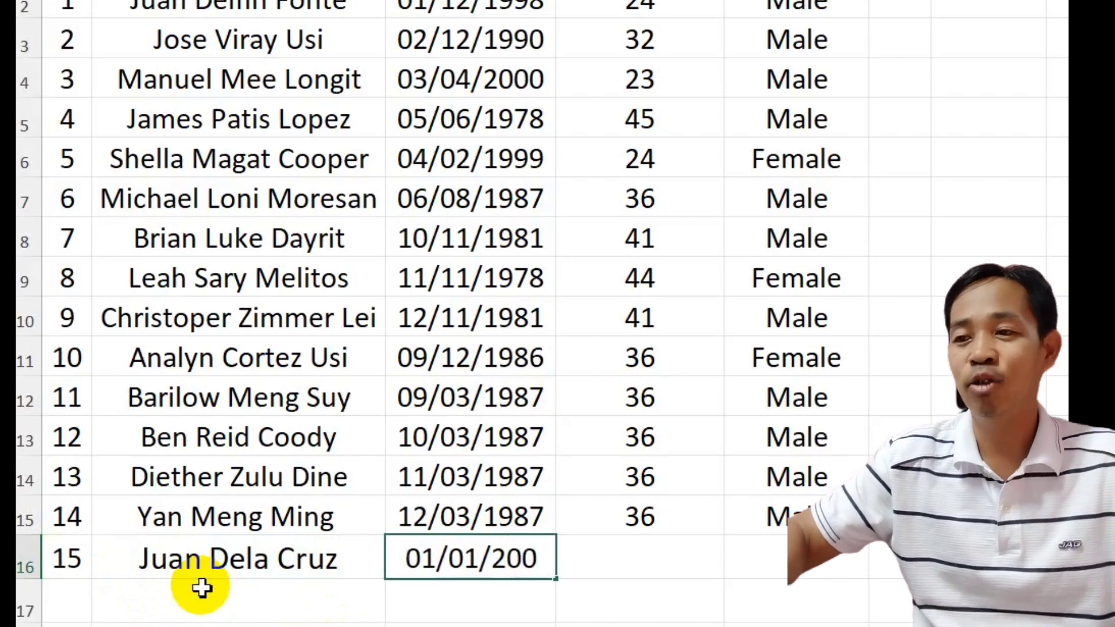
{"action": "type", "text": "0"}
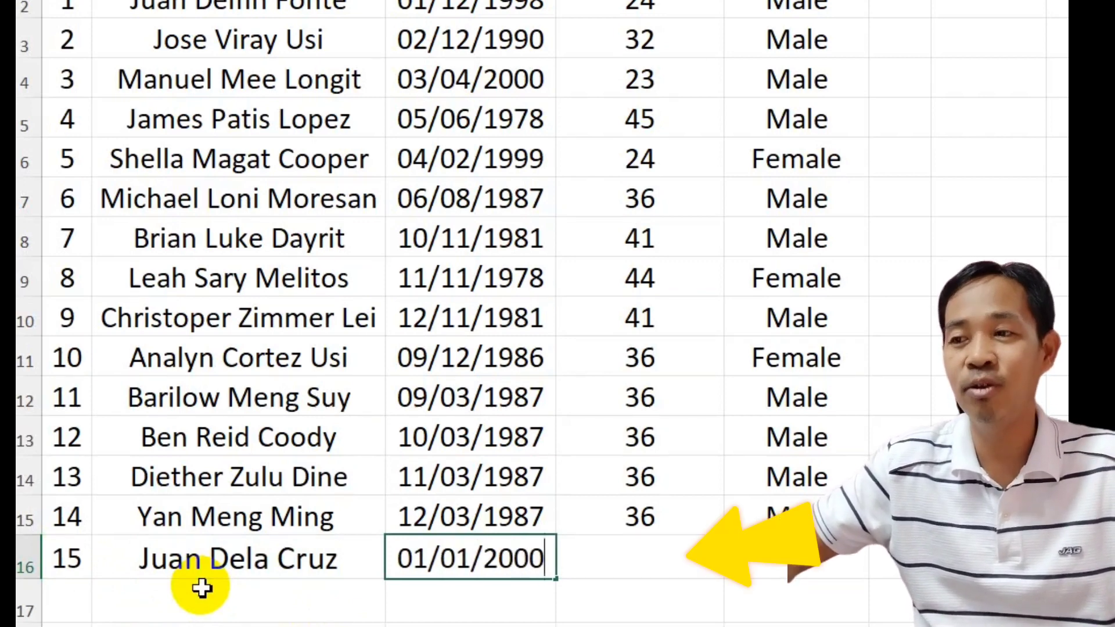
{"action": "key", "text": "Return"}
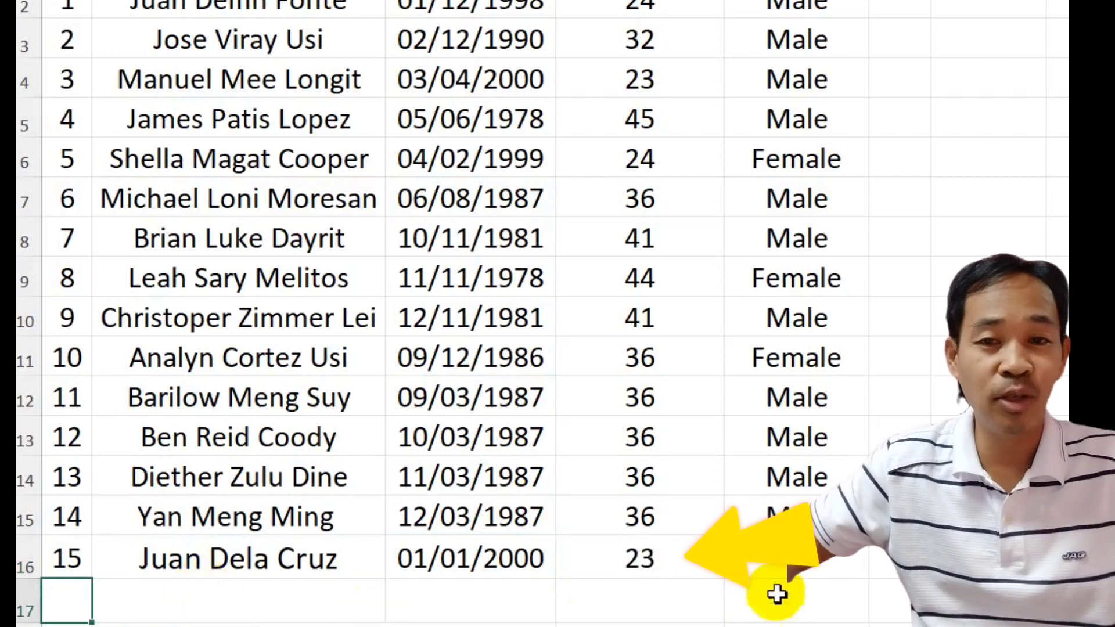
{"action": "left_click", "coordinate": [773, 563]}
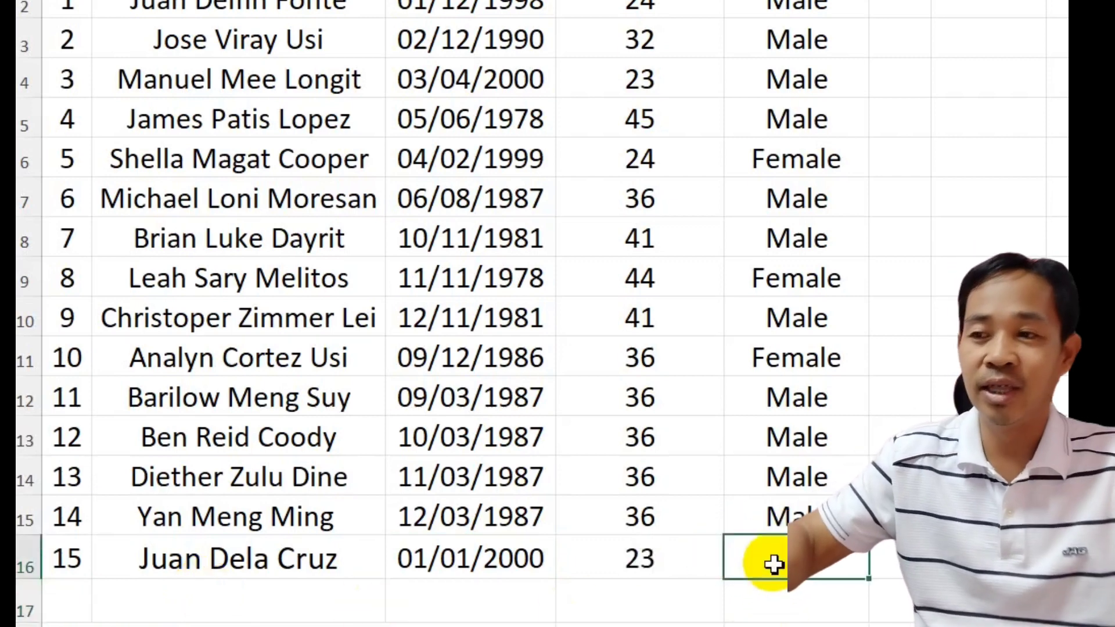
{"action": "type", "text": "Male"}
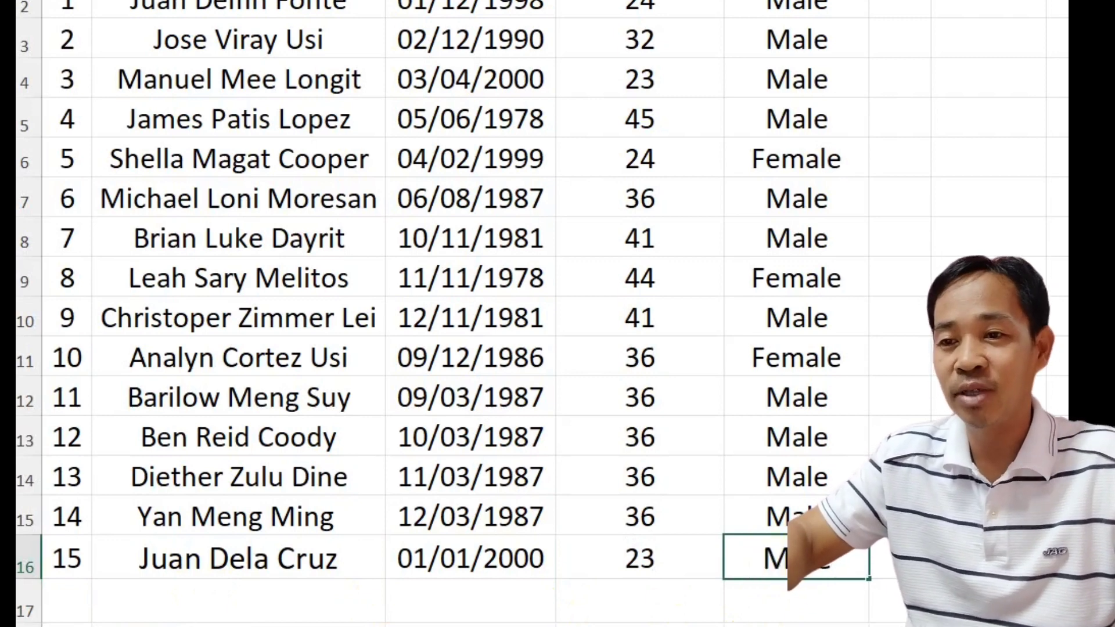
Step: Start another record in row 17 with number 16 and the person's name
{"action": "left_click", "coordinate": [66, 598]}
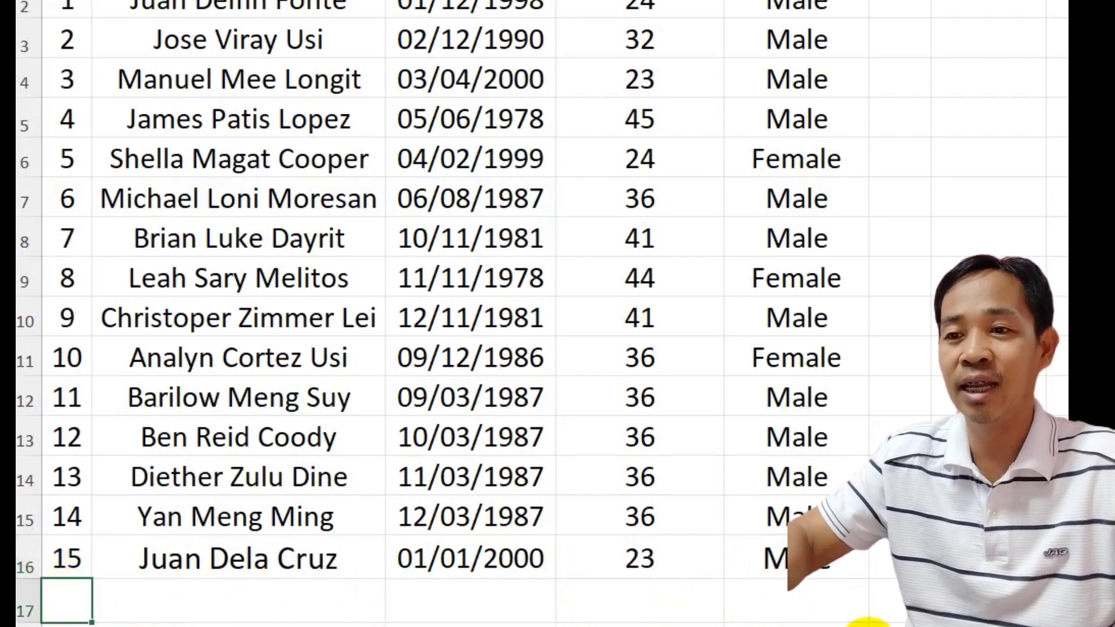
{"action": "type", "text": "16"}
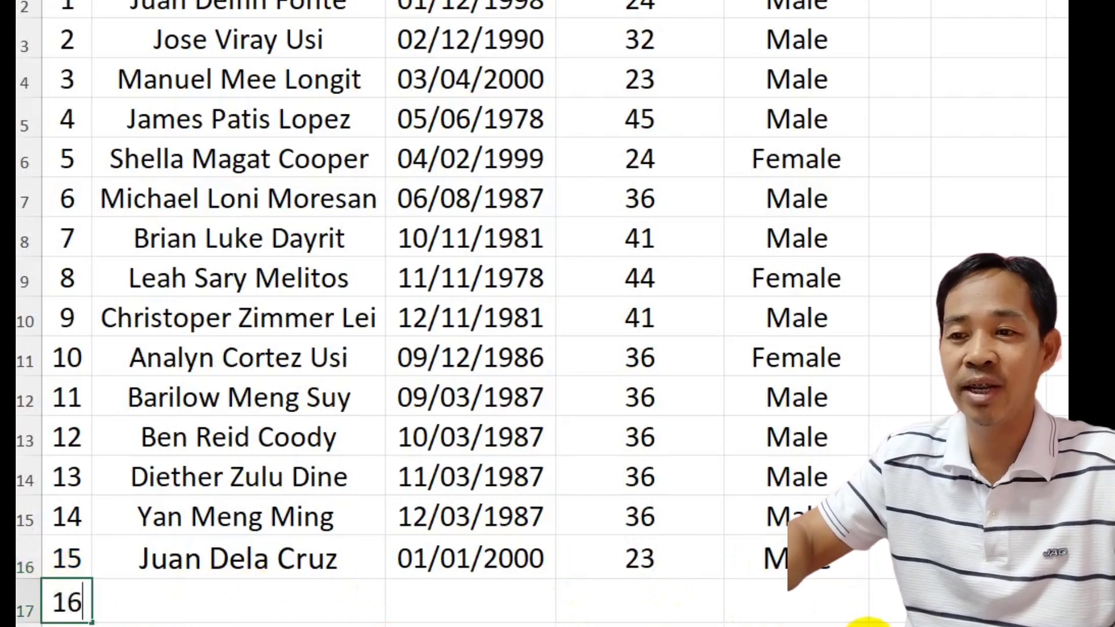
{"action": "key", "text": "Tab"}
{"action": "type", "text": "M"}
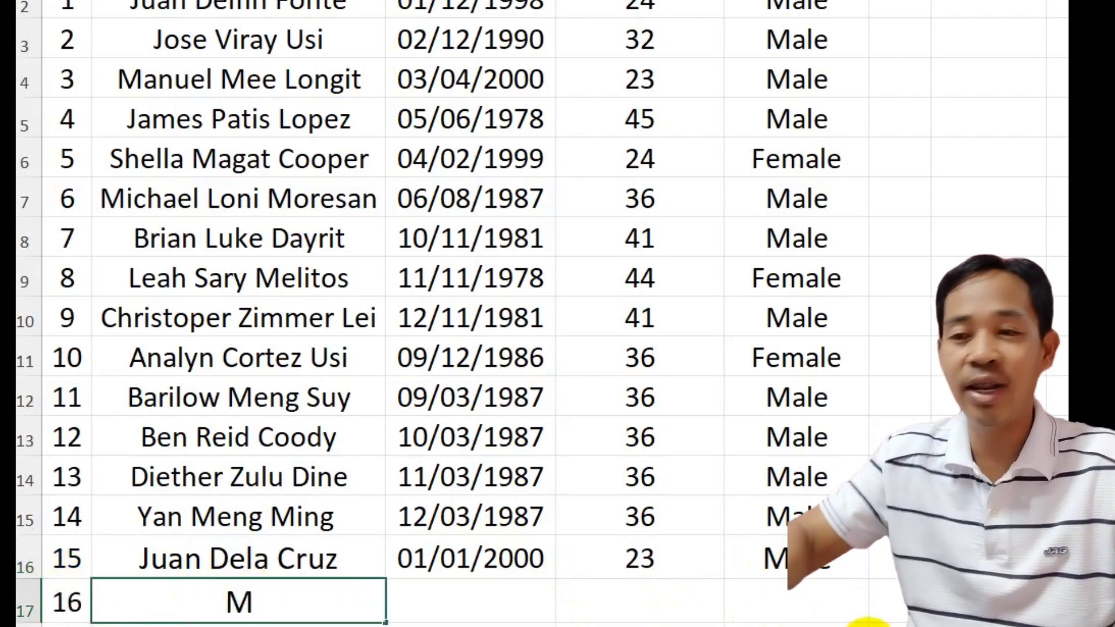
{"action": "type", "text": "aria Eva"}
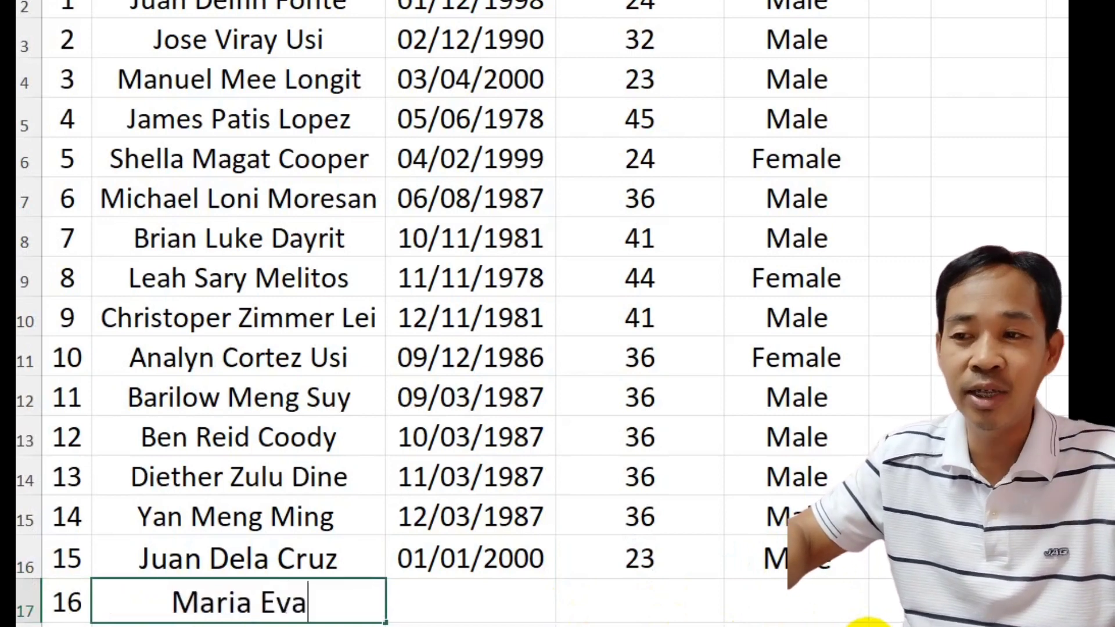
{"action": "key", "text": "Tab"}
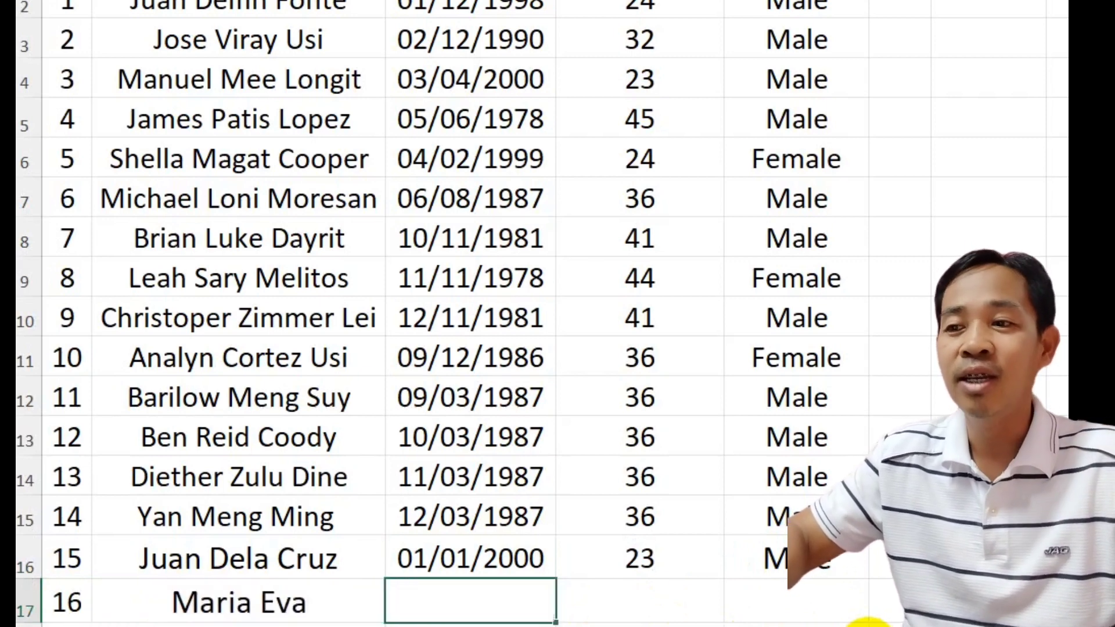
Step: Complete the record in row 17 with the person's date of birth and the gender Female
{"action": "type", "text": "03"}
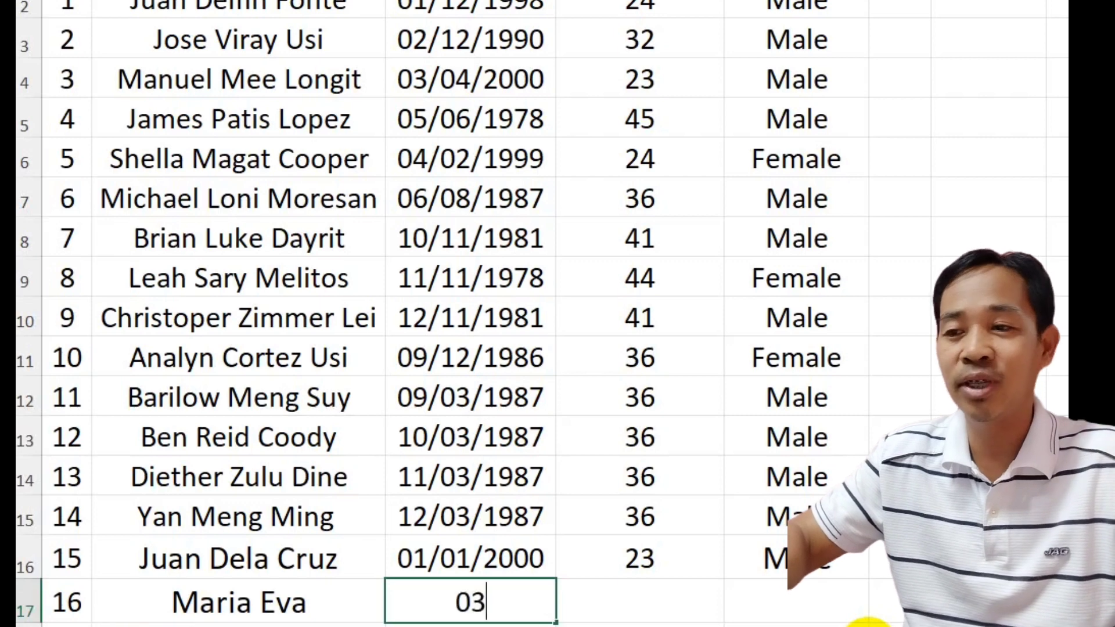
{"action": "type", "text": "/01"}
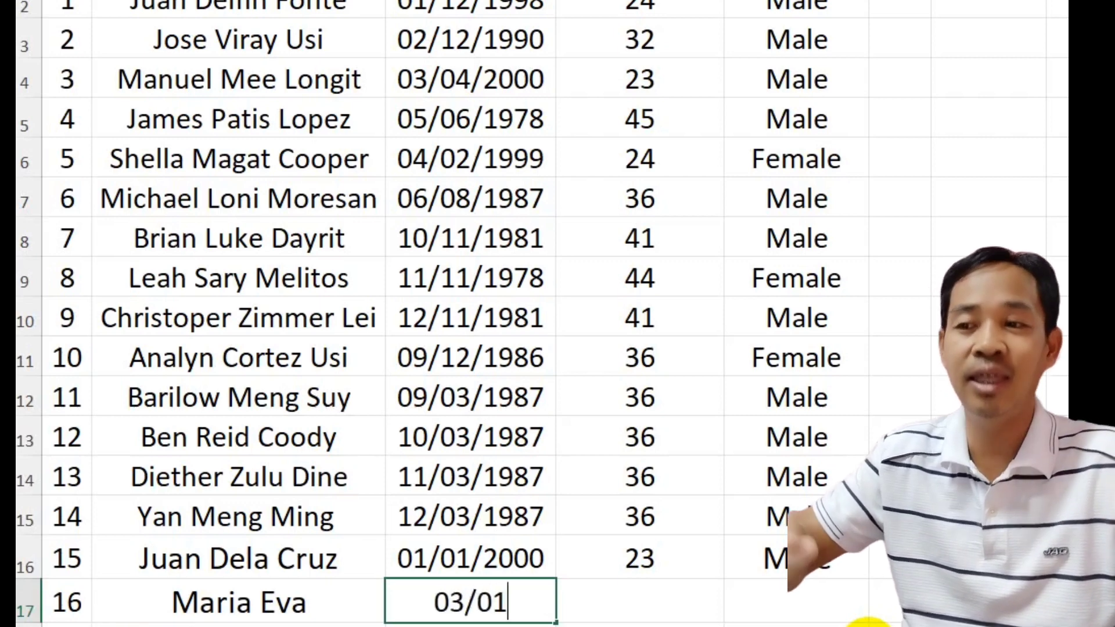
{"action": "type", "text": "/1980"}
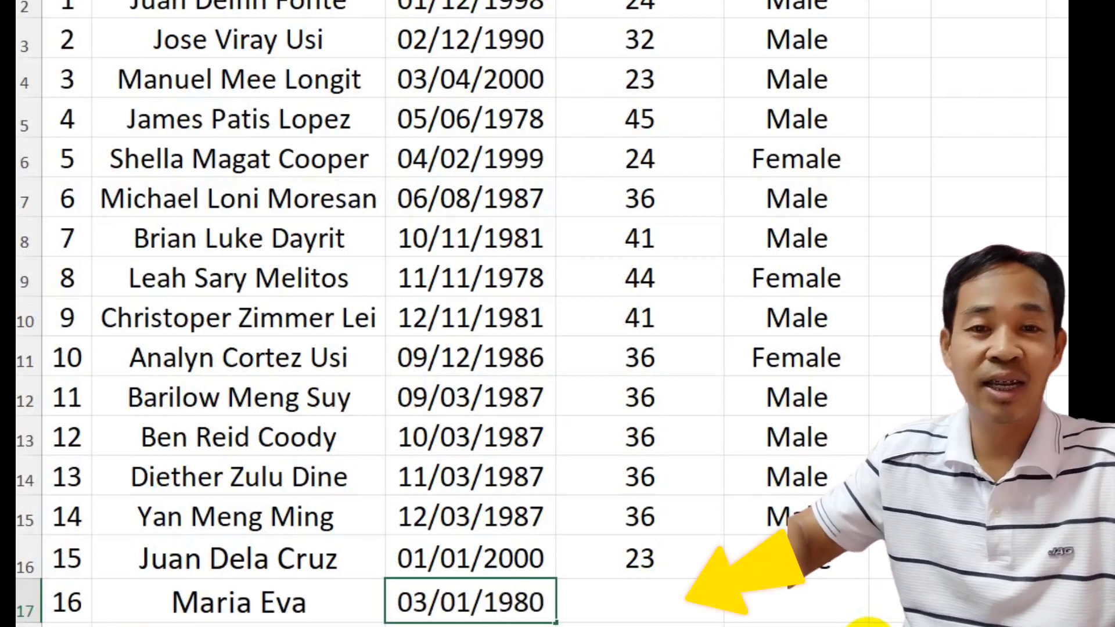
{"action": "key", "text": "Tab"}
{"action": "key", "text": "Tab"}
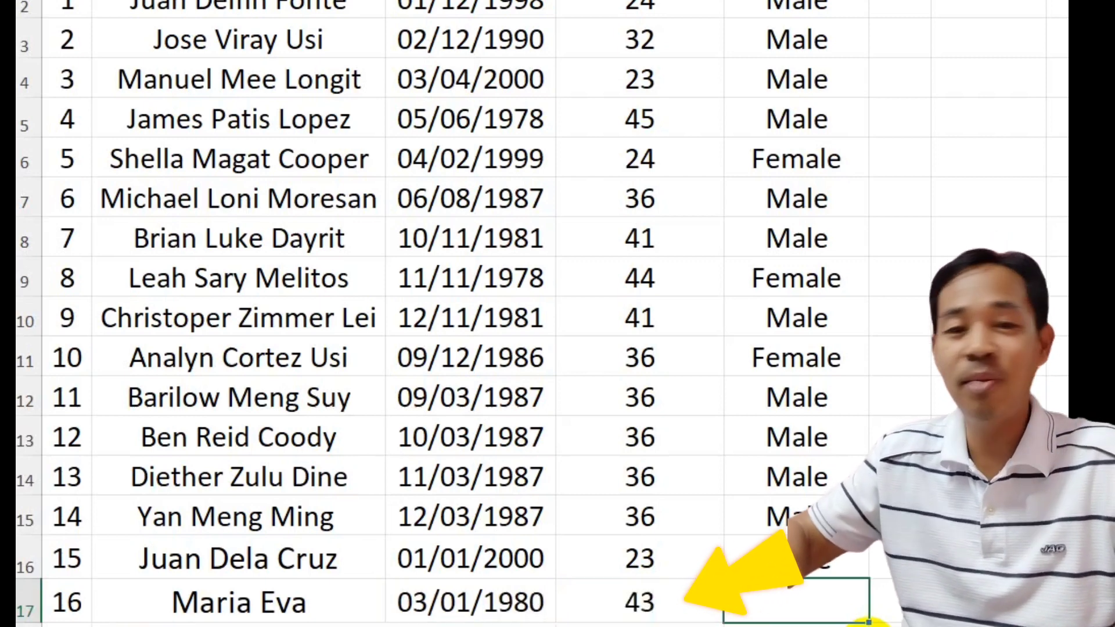
{"action": "type", "text": "Female"}
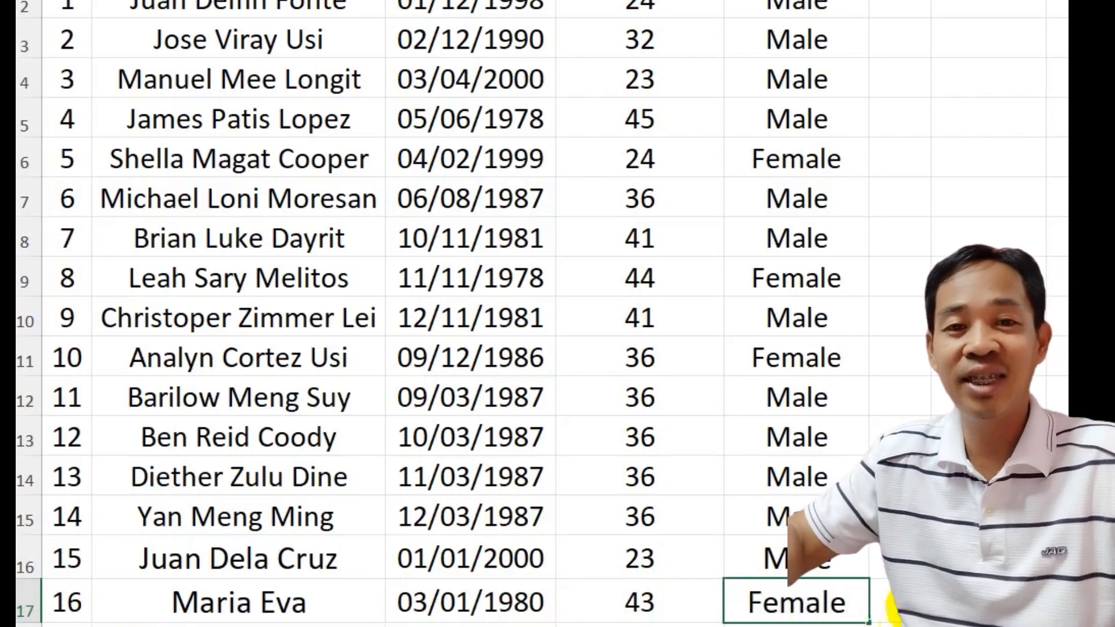
{"action": "key", "text": "Tab"}
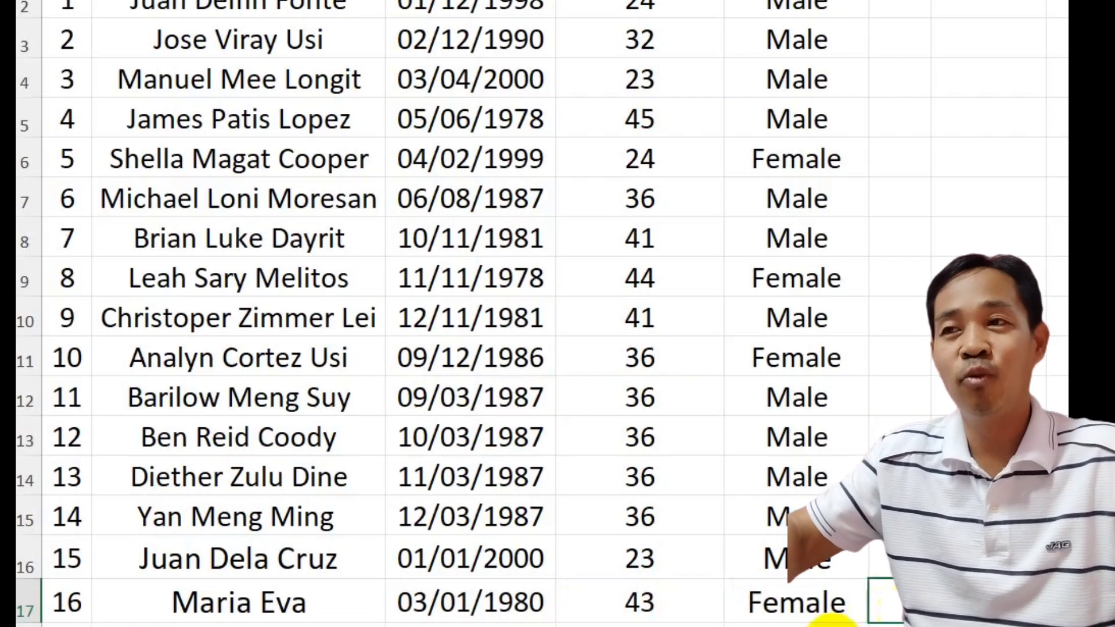